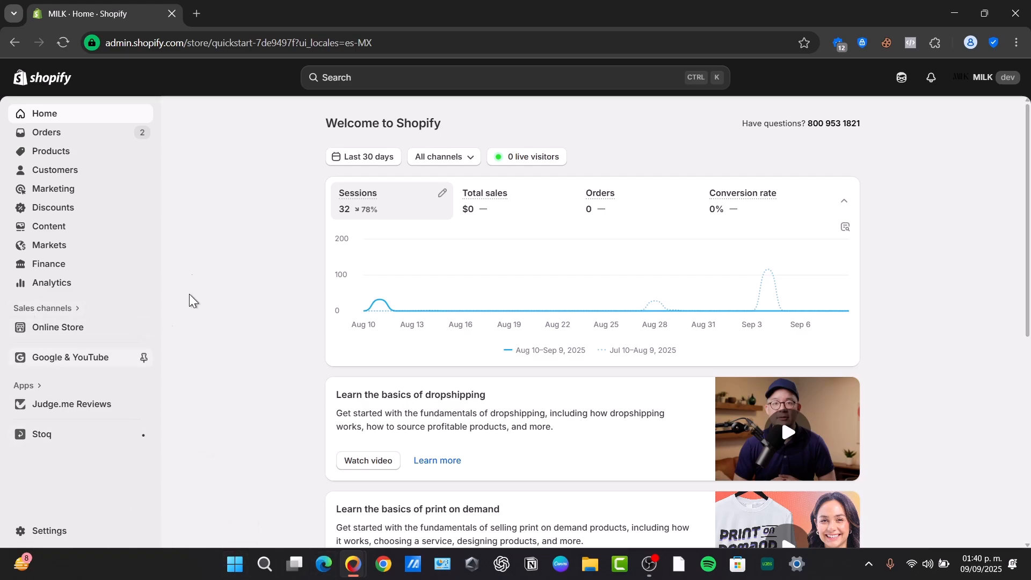
Open the All collection from the store's product collections.
click(76, 155)
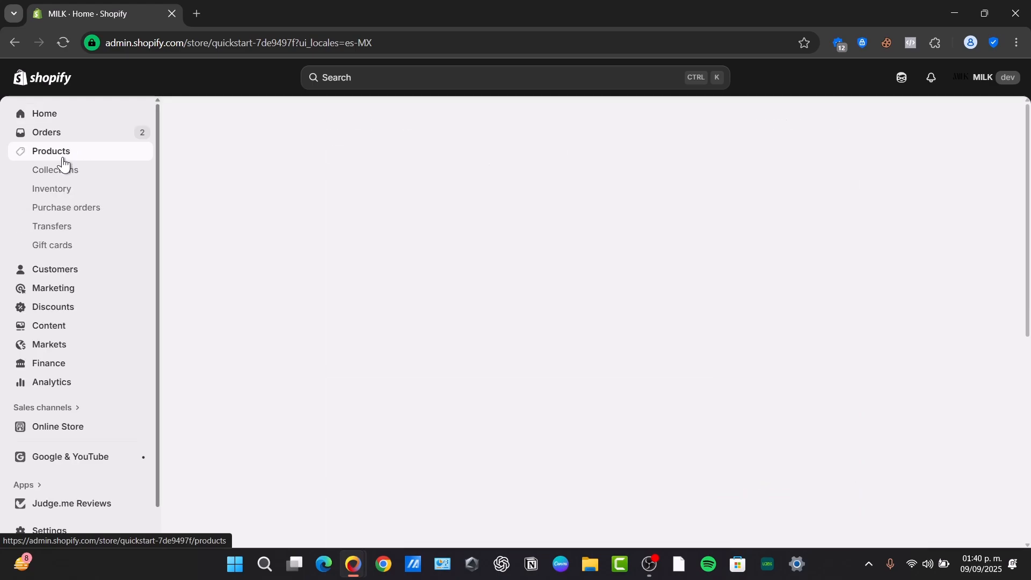
click(68, 155)
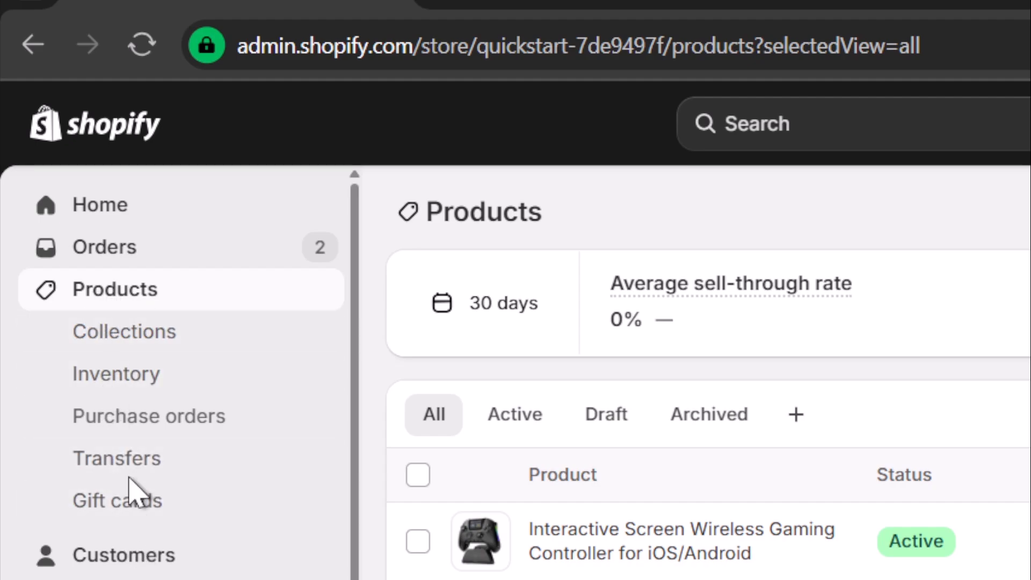
click(93, 339)
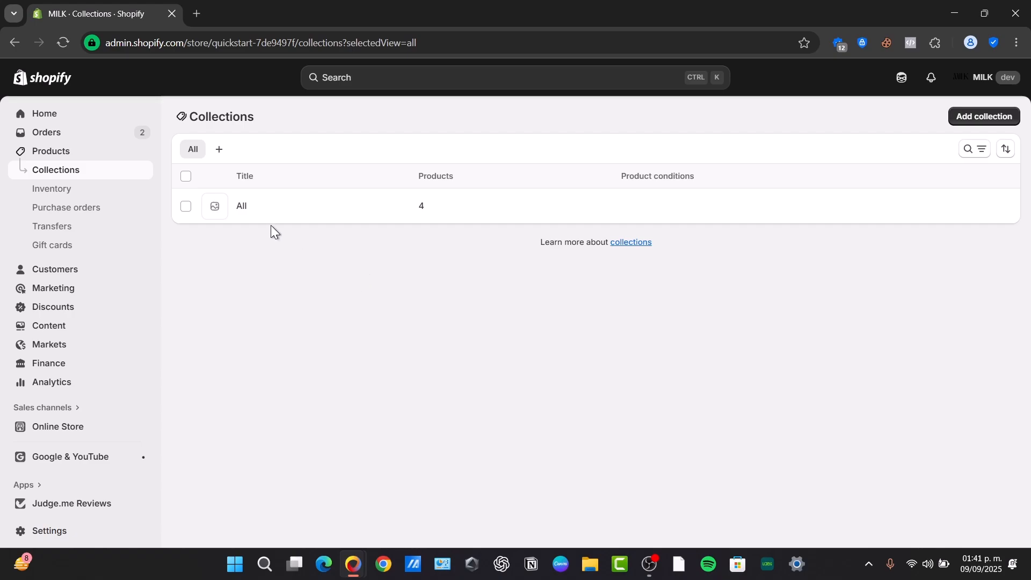
click(245, 210)
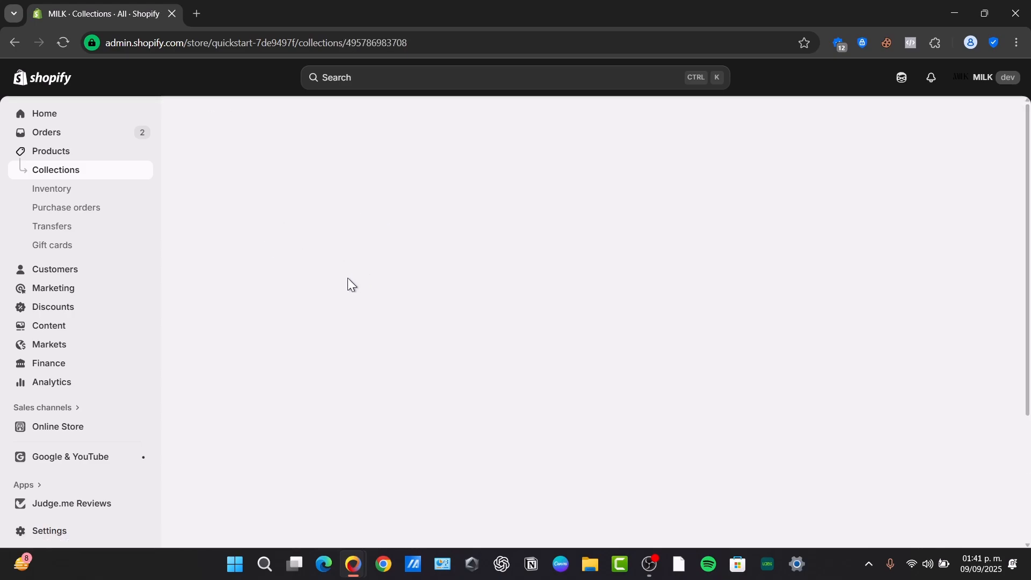
Set the sort order of the All collection's products to Manually.
scroll(543, 372, down, 1)
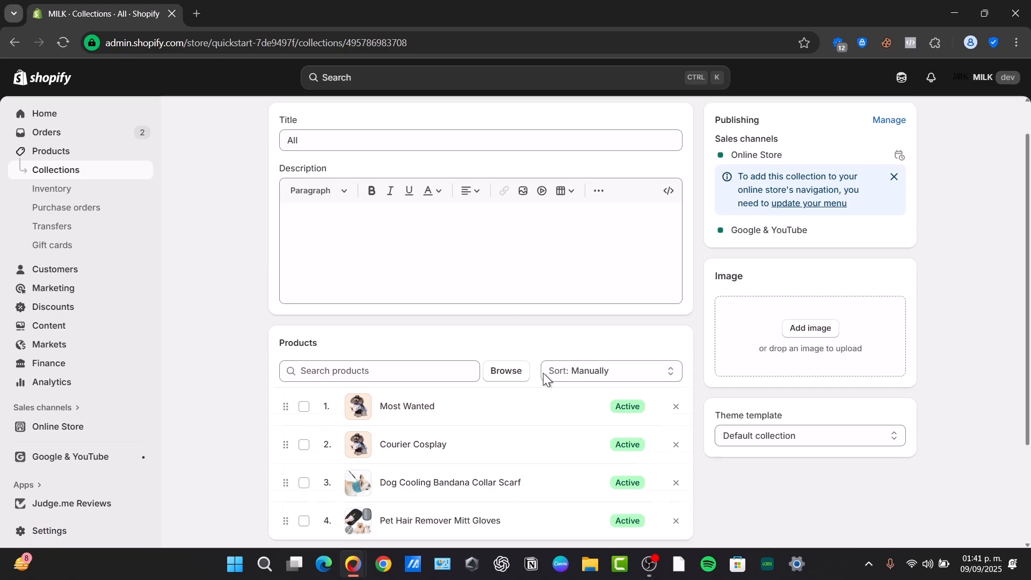
scroll(543, 372, down, 3)
click(592, 223)
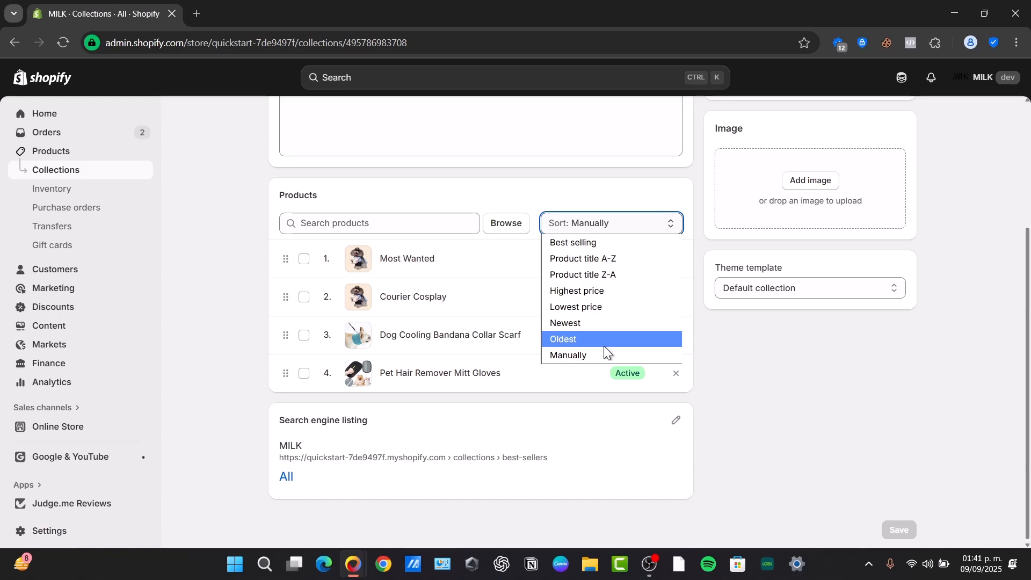
click(614, 356)
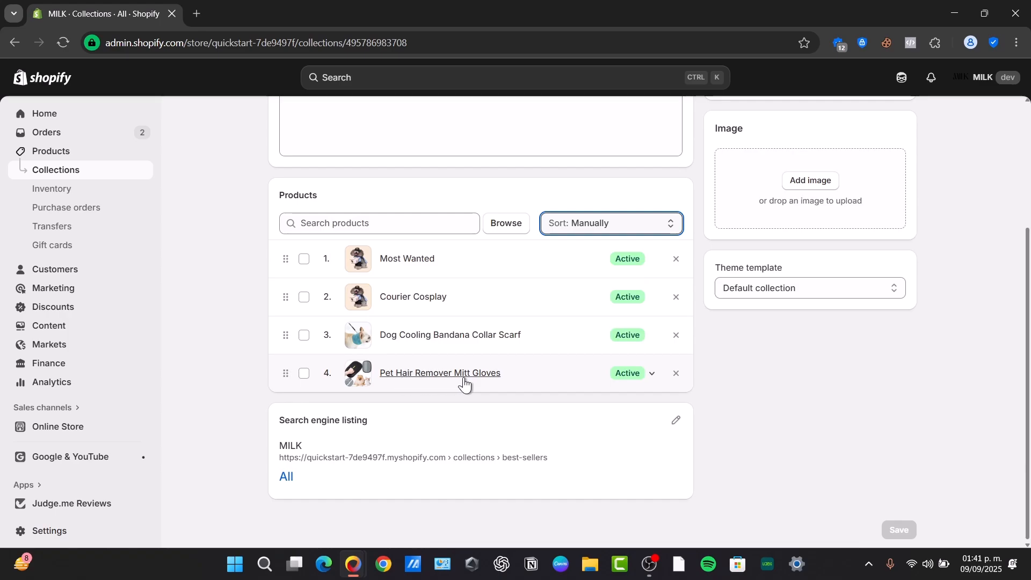
Reorder the collection's products to Pet Hair Remover Mitt Gloves, Courier Cosplay, Dog Cooling Bandana Collar Scarf, Most Wanted.
drag(292, 373, 285, 266)
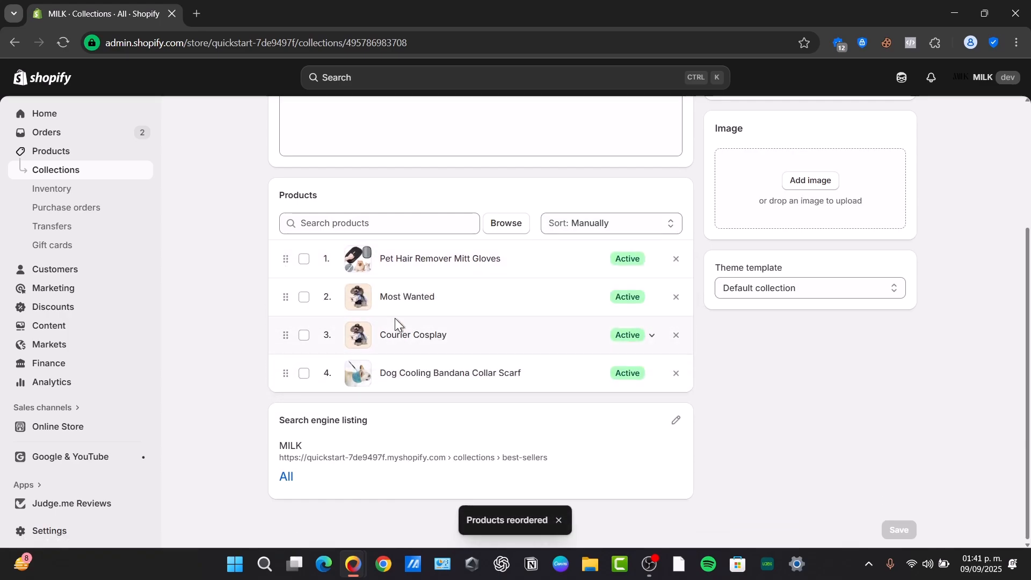
click(283, 336)
click(283, 336)
drag(282, 336, 283, 292)
drag(286, 373, 297, 342)
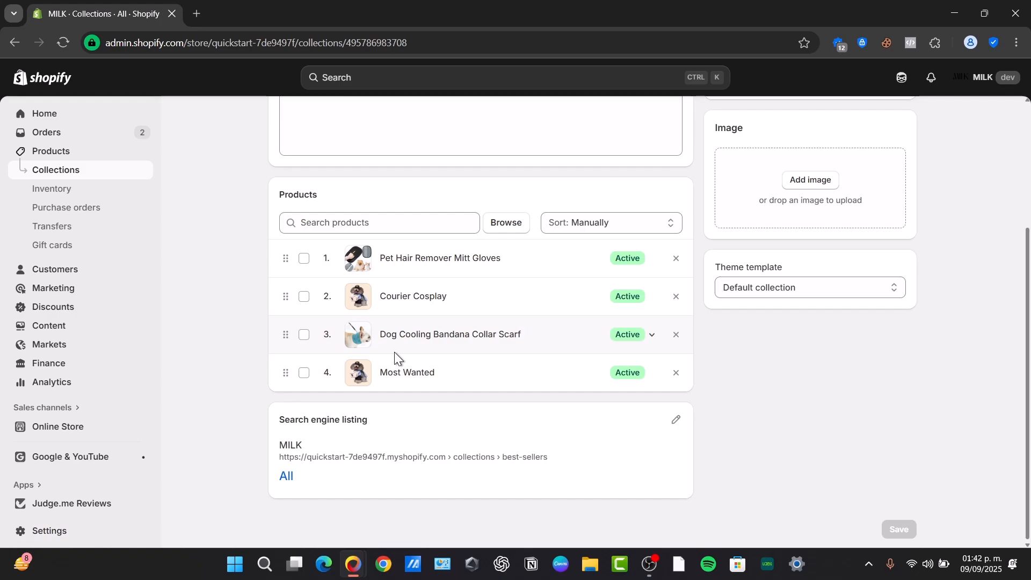
Start a new collection and title it "Autumn zzCollection".
scroll(394, 353, up, 4)
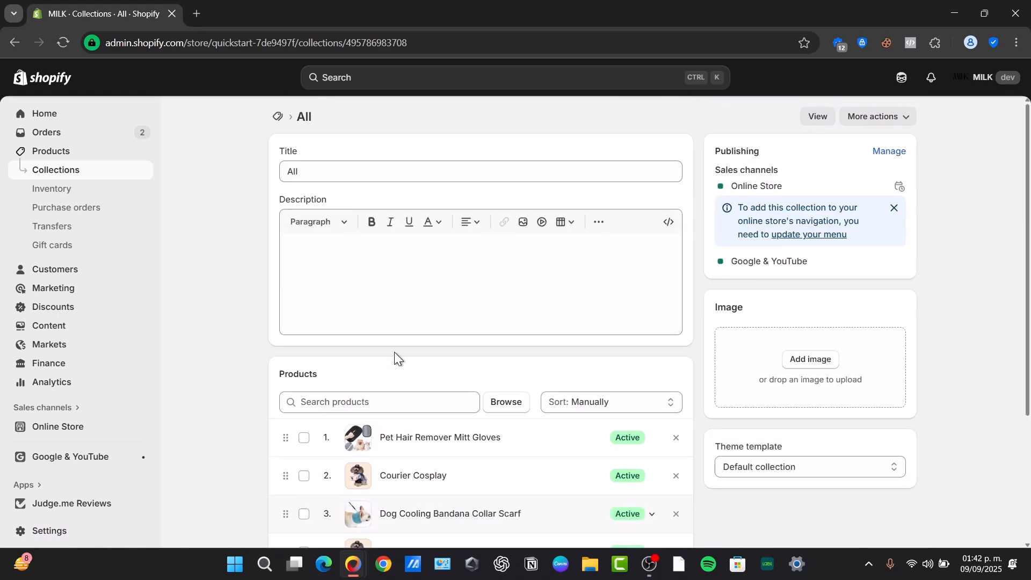
click(59, 177)
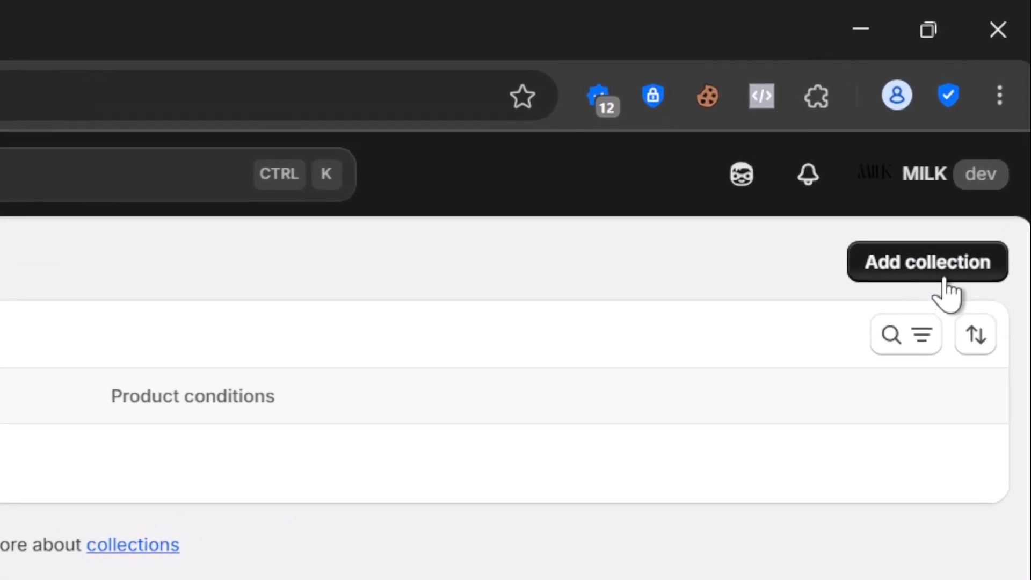
click(919, 285)
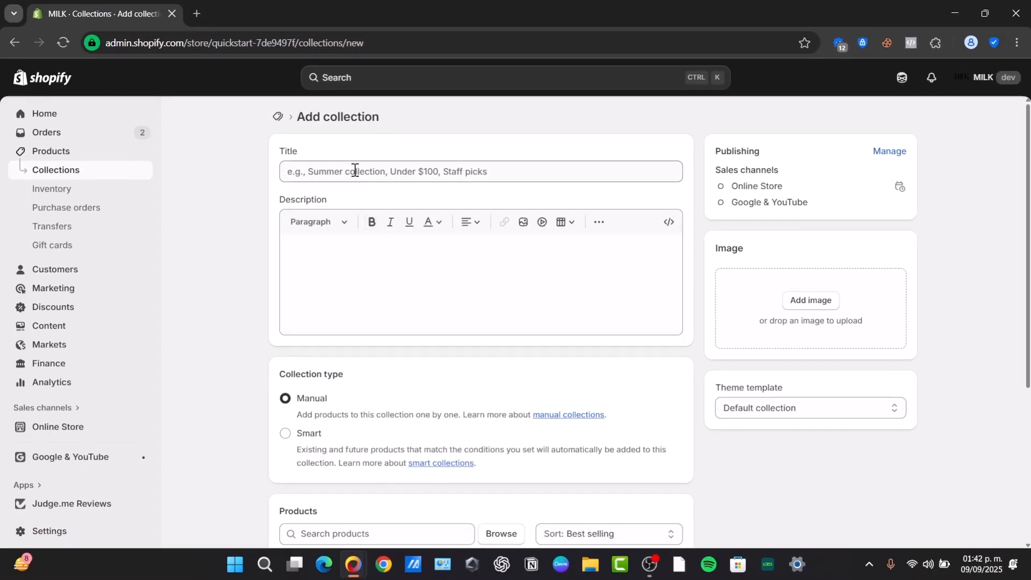
click(186, 146)
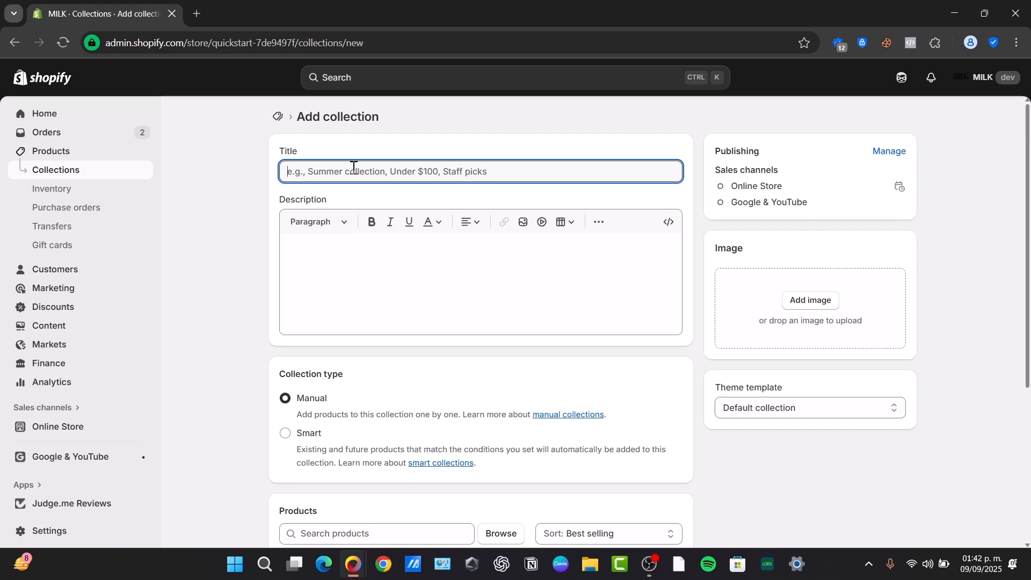
text(Cl)
text(ollection)
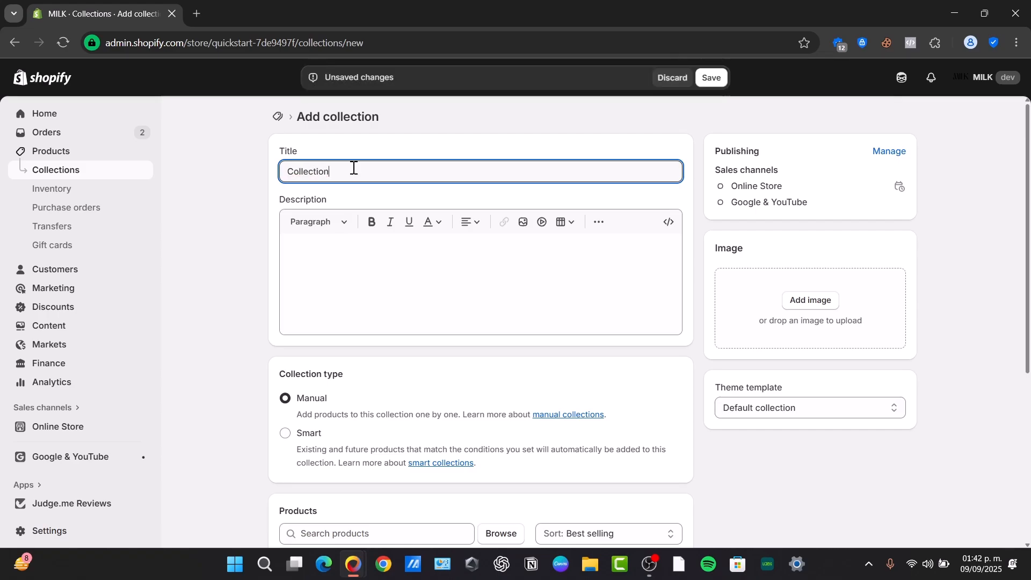
click(281, 170)
text(Autumn zz)
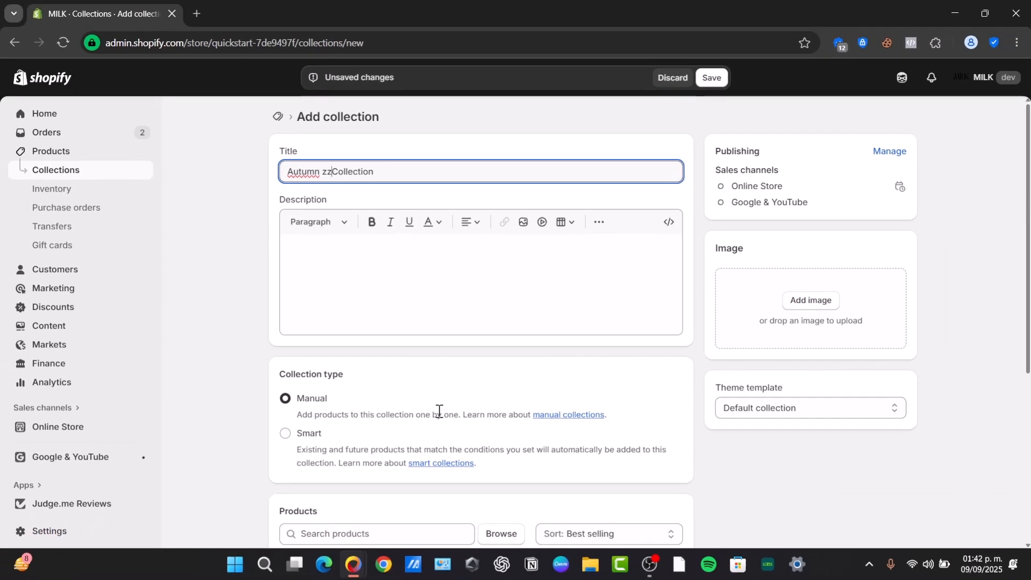
Add the Interactive Screen Wireless Gaming Controller for iOS/Android to the new collection's products.
scroll(596, 322, down, 3)
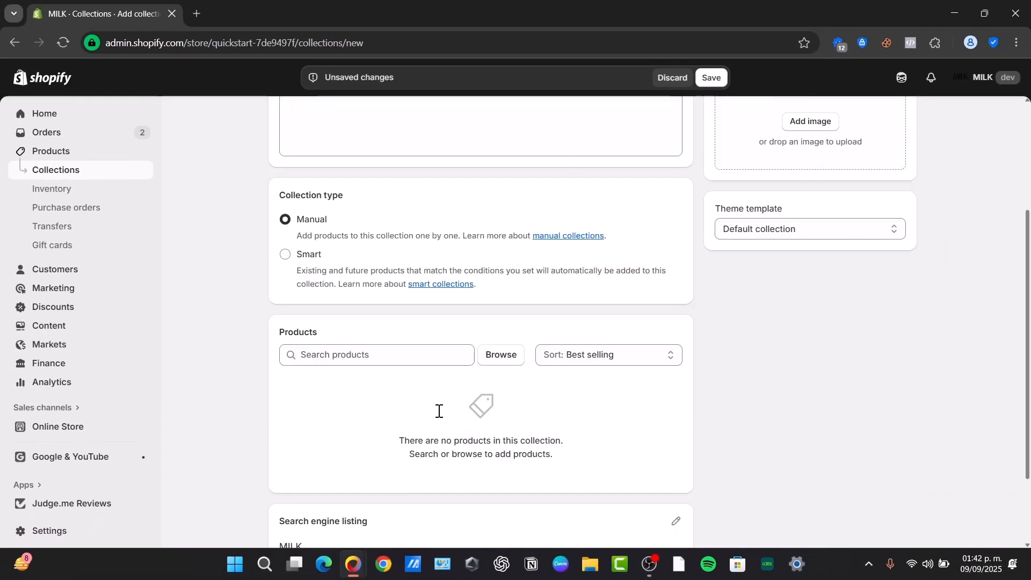
click(497, 359)
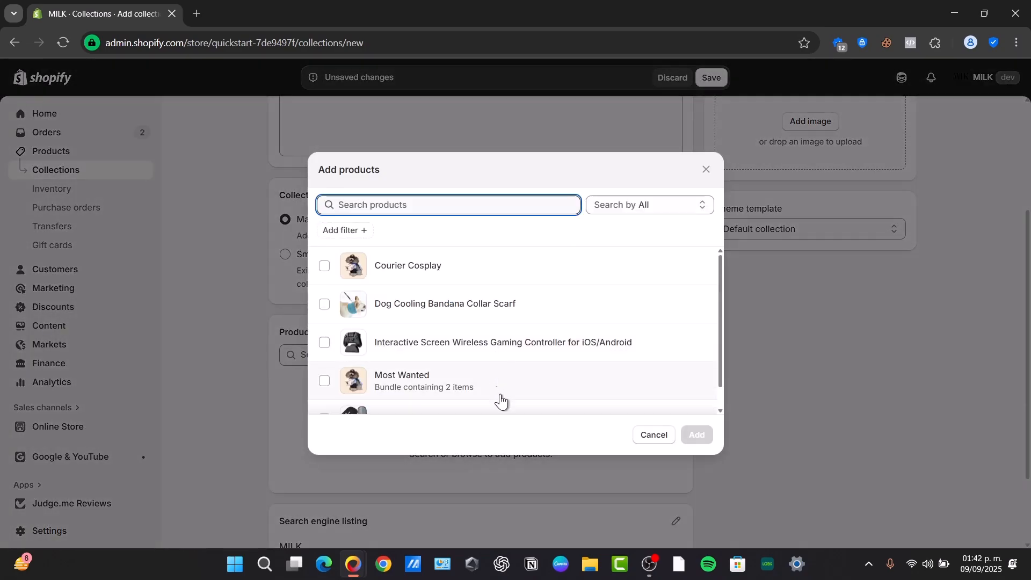
scroll(428, 293, down, 1)
scroll(457, 285, up, 1)
click(324, 343)
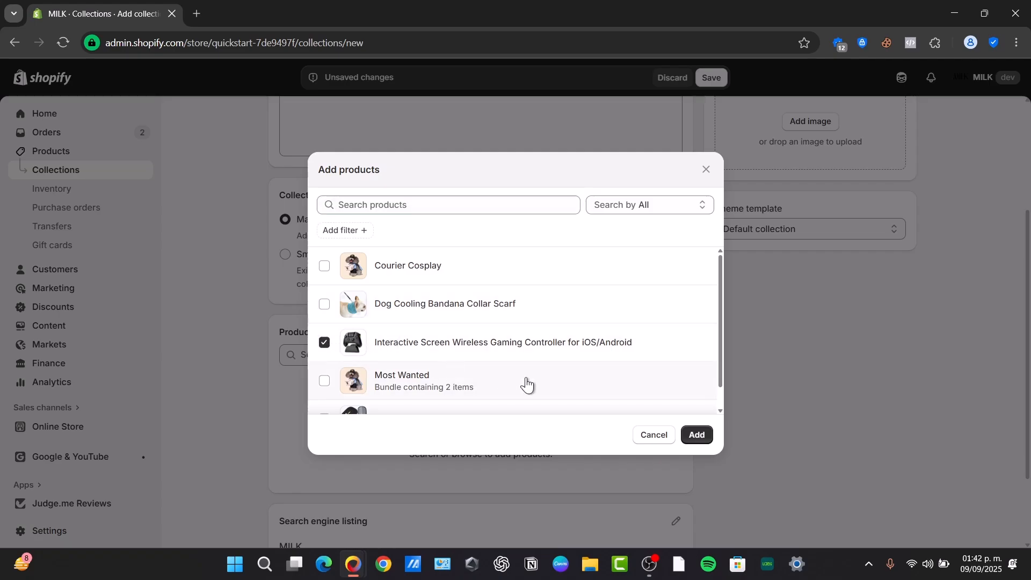
click(696, 433)
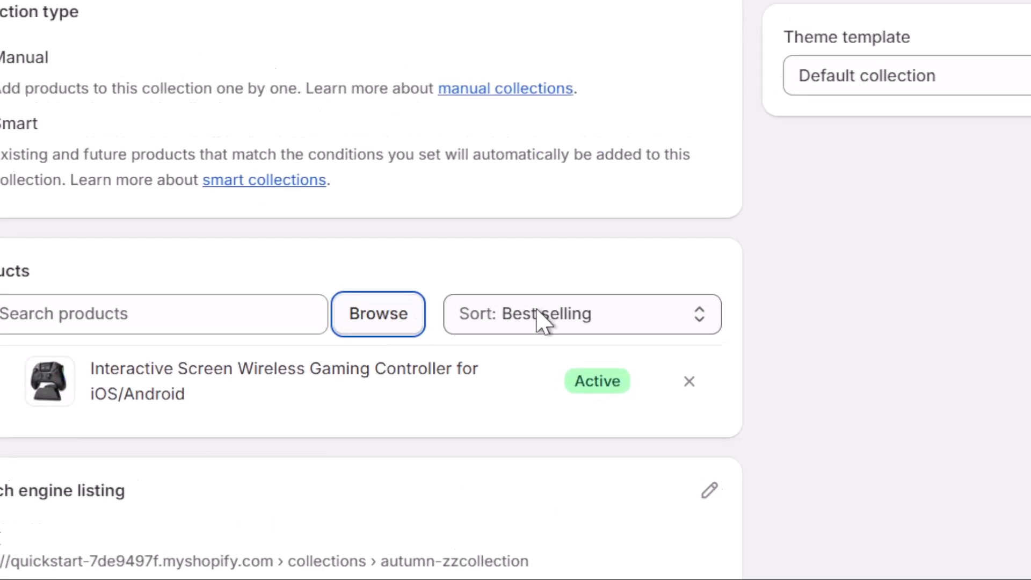
Set the new collection's product sorting to Manually and save the collection.
click(587, 356)
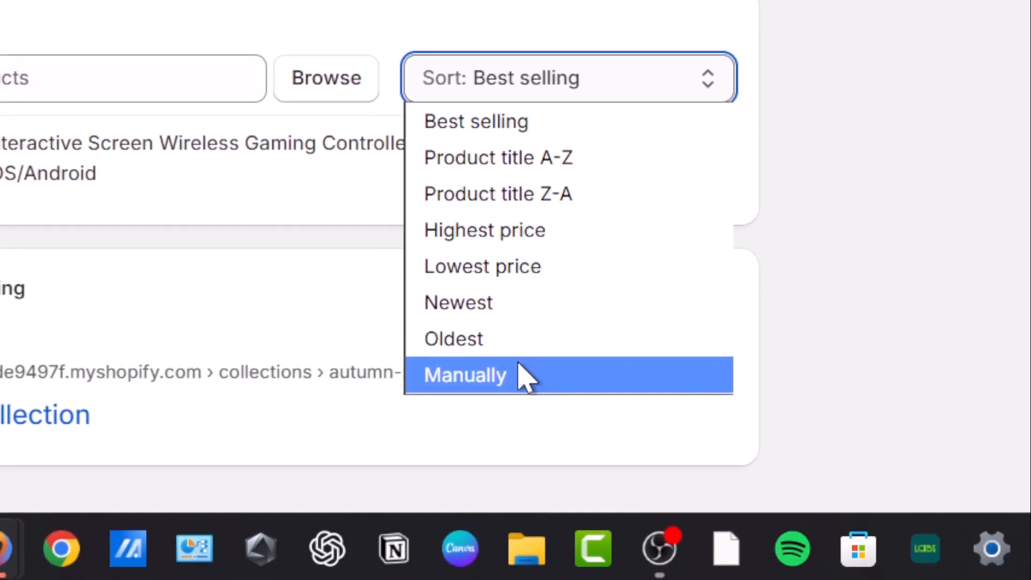
click(525, 475)
drag(68, 153, 263, 172)
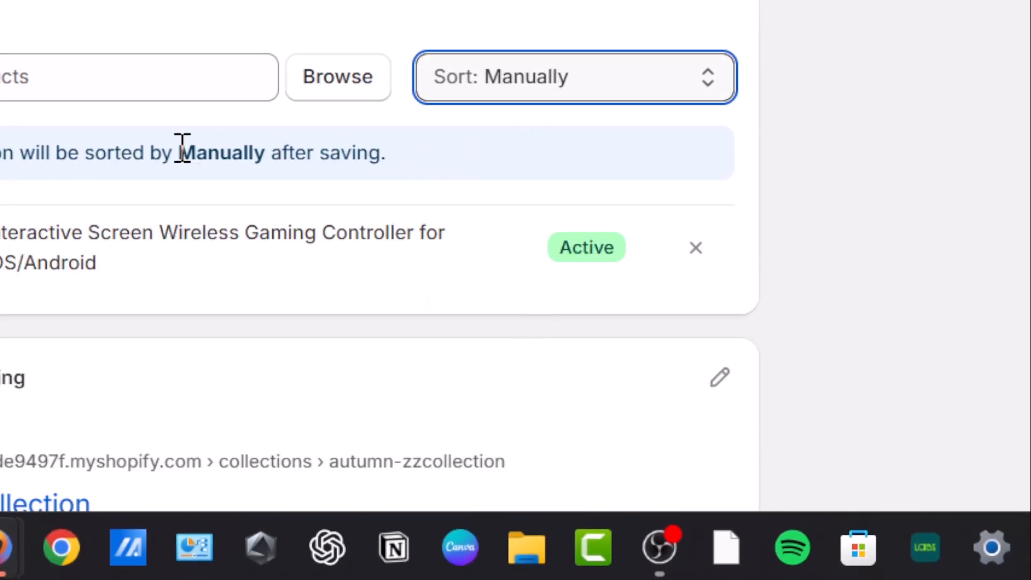
drag(546, 294, 652, 294)
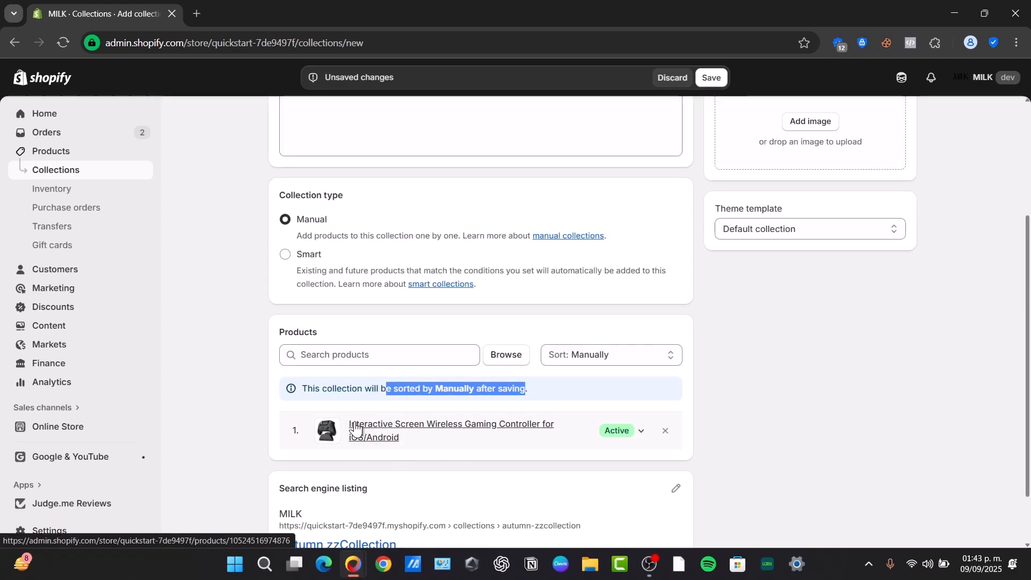
scroll(467, 525, up, 5)
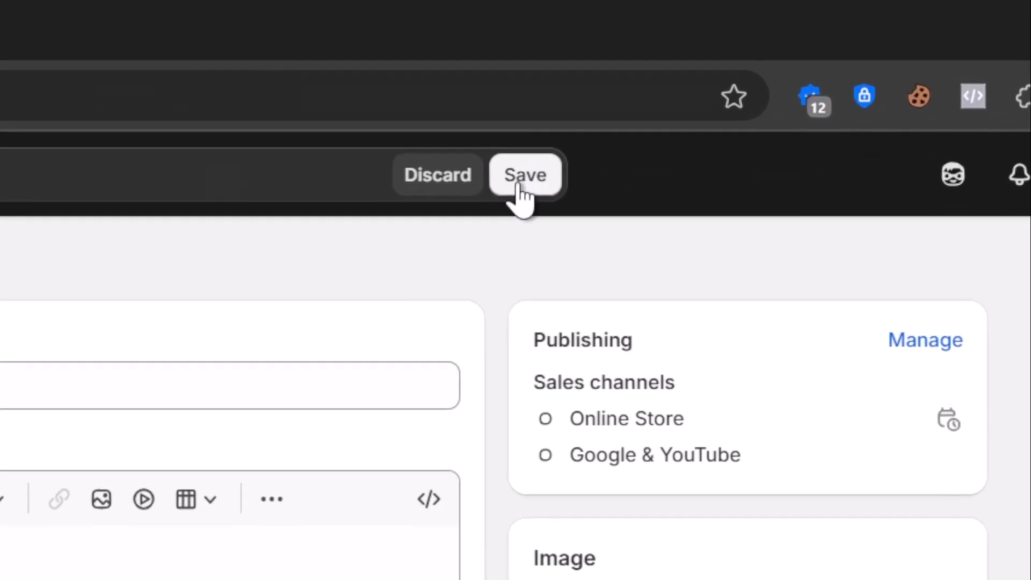
click(708, 81)
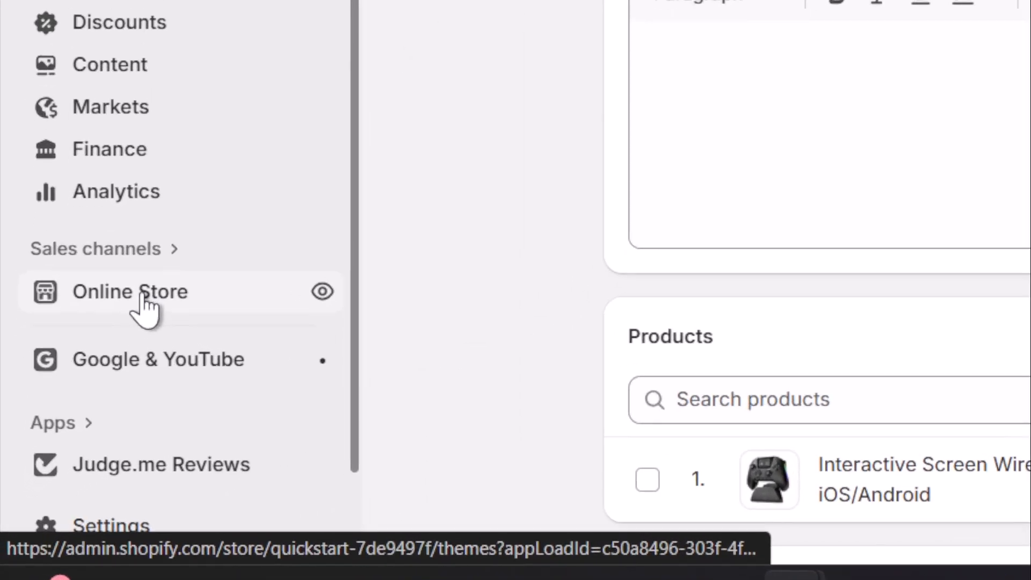
Add the version 2.1.5 update of the current Savor 3.3 theme to the online store's theme library.
click(161, 294)
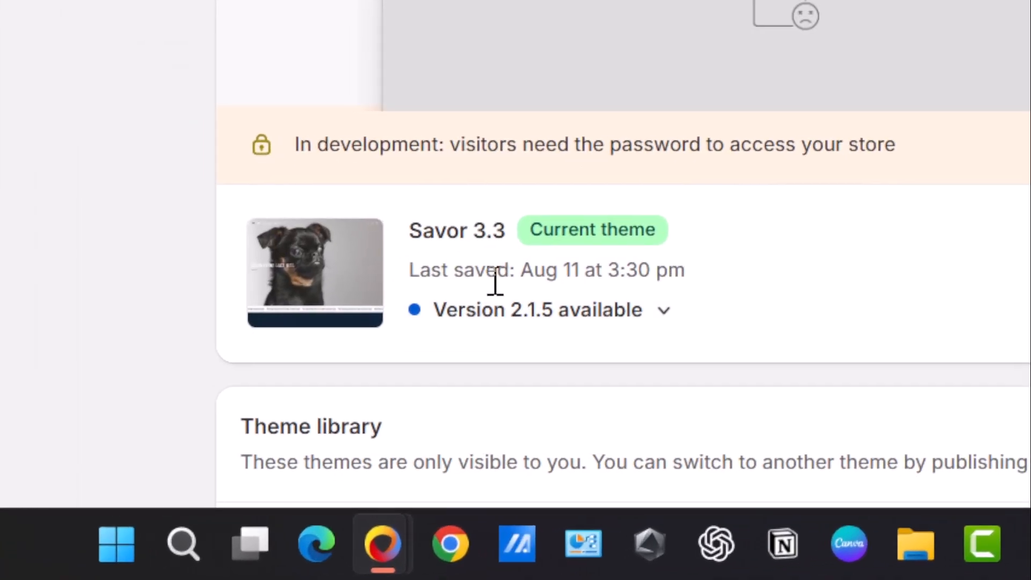
click(440, 312)
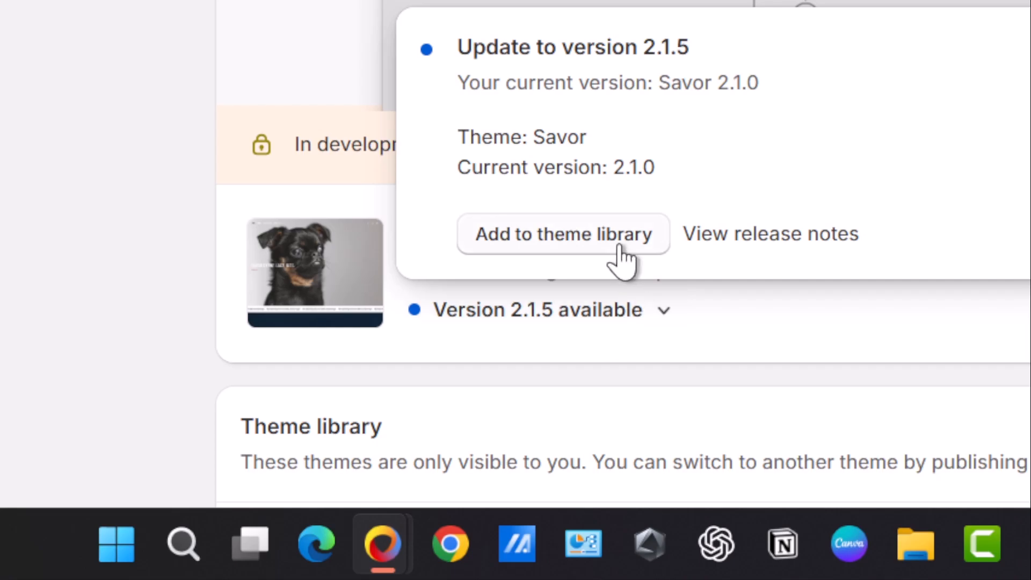
click(601, 248)
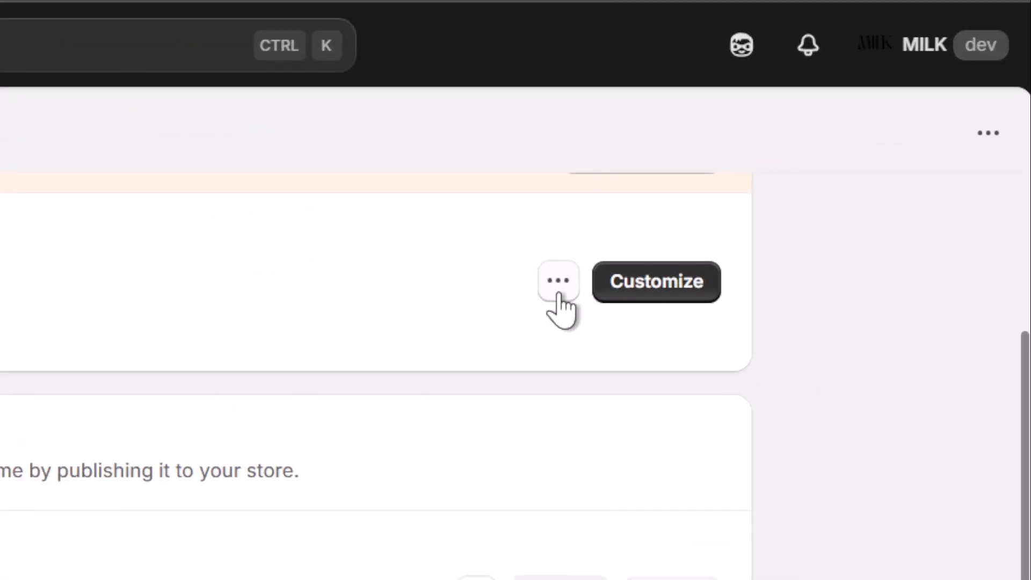
Publish the theme "Updated copy of Savor 3.3" as the store's current theme.
click(820, 183)
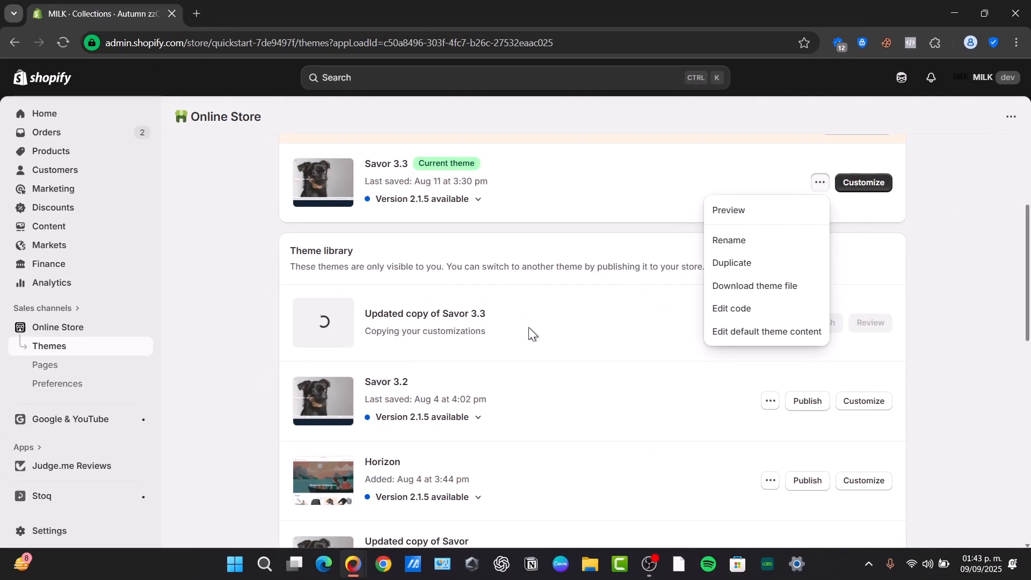
click(870, 322)
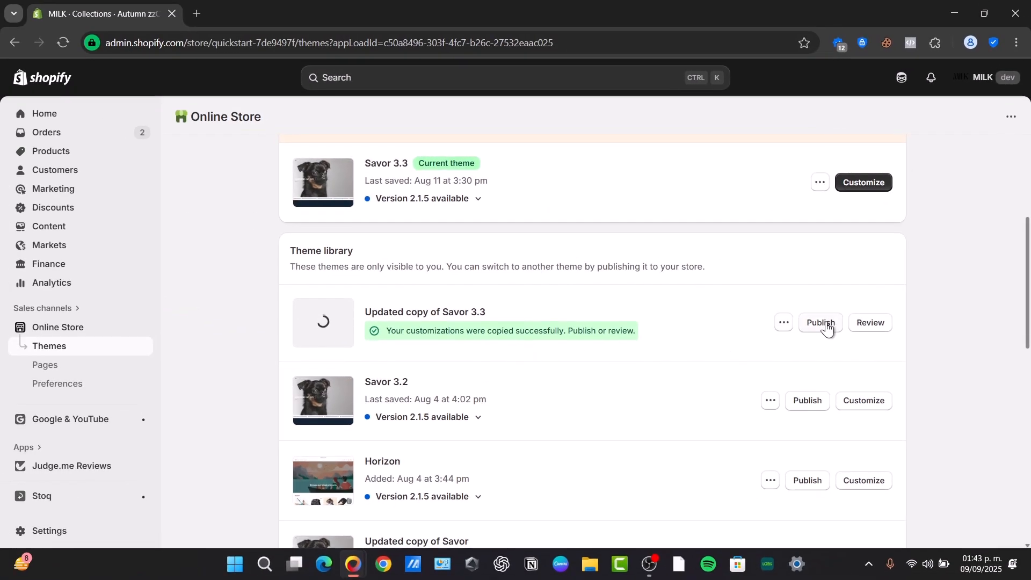
click(821, 322)
click(687, 418)
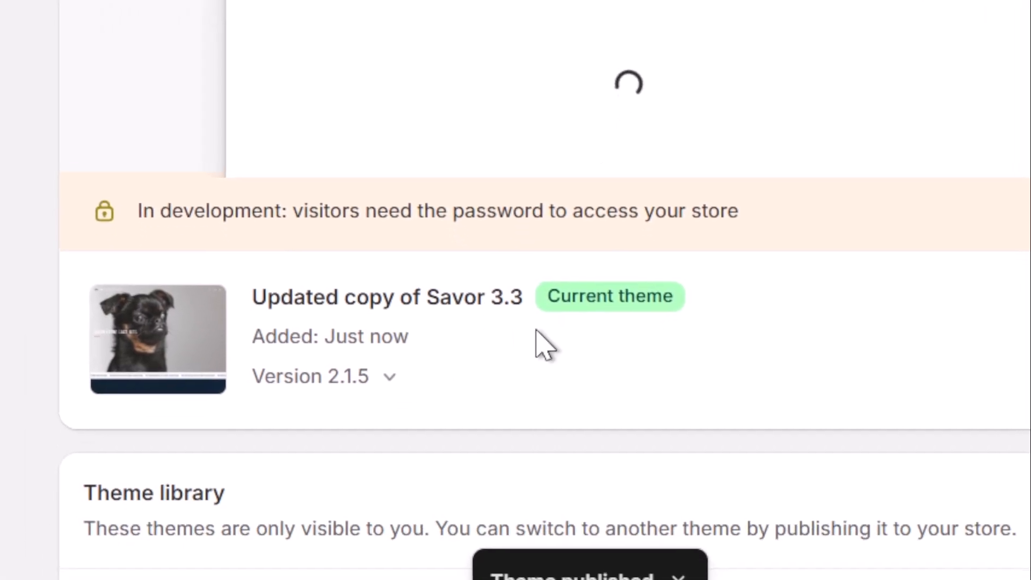
Open the published theme for customization and preview the Collection page from the store's header menu.
click(653, 297)
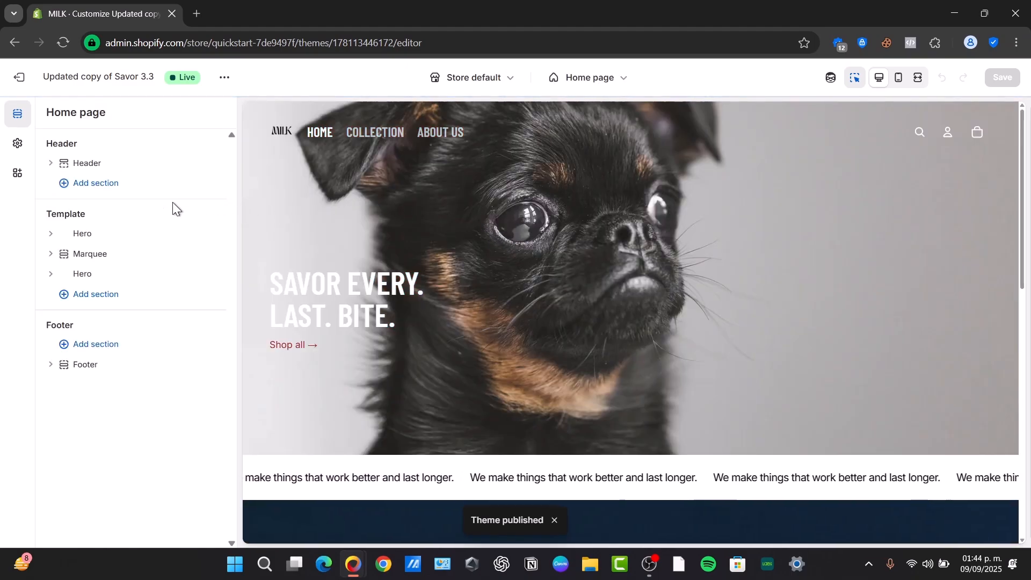
click(382, 133)
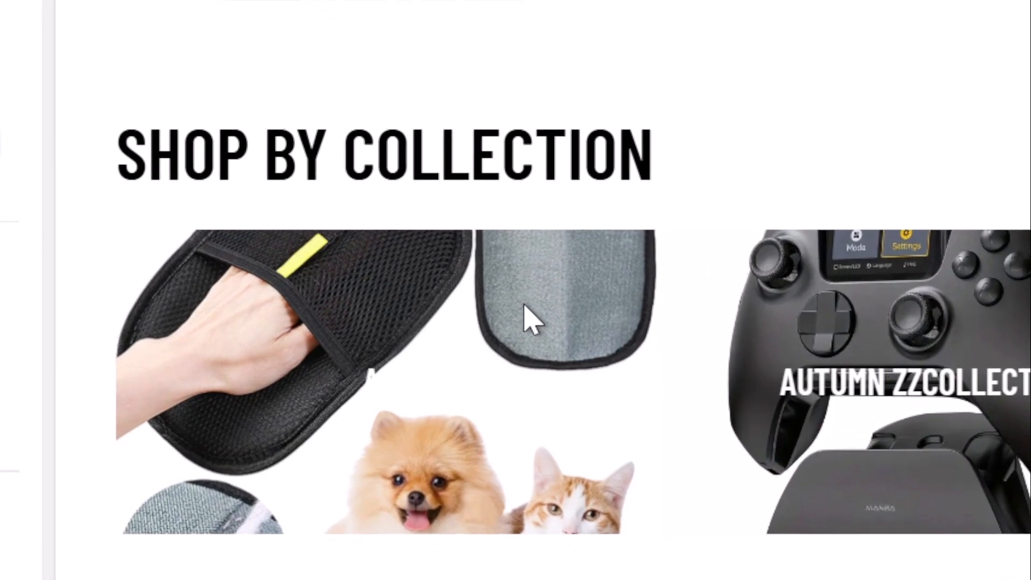
scroll(521, 298, down, 3)
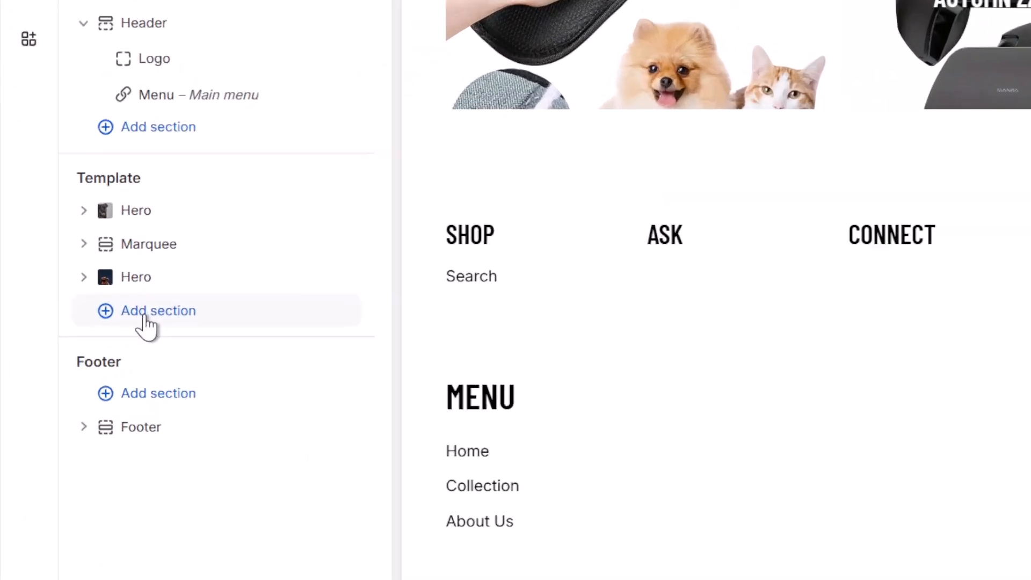
Add a Collection list: Grid section to the home page template below the last Hero section.
click(161, 335)
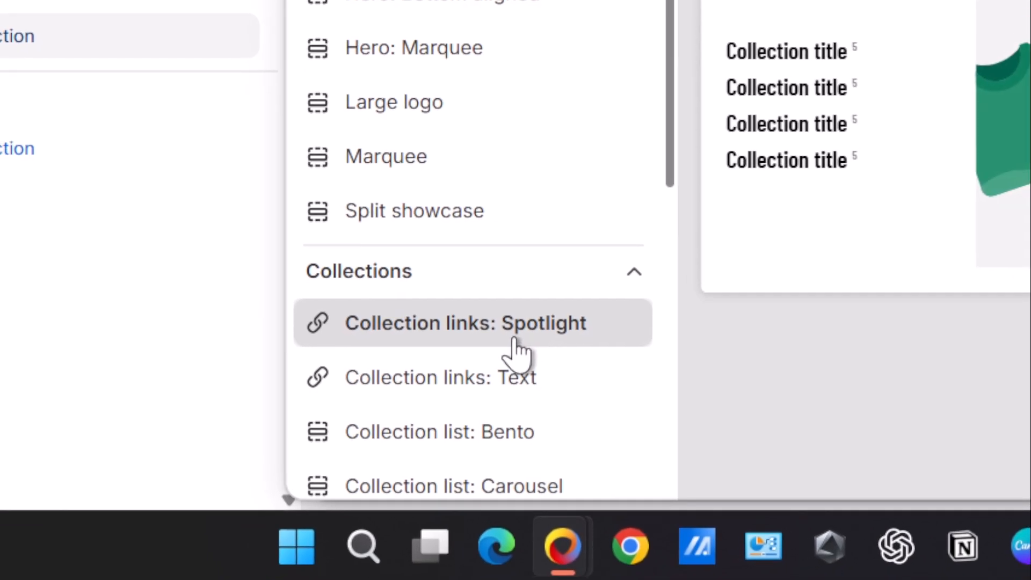
scroll(521, 402, down, 6)
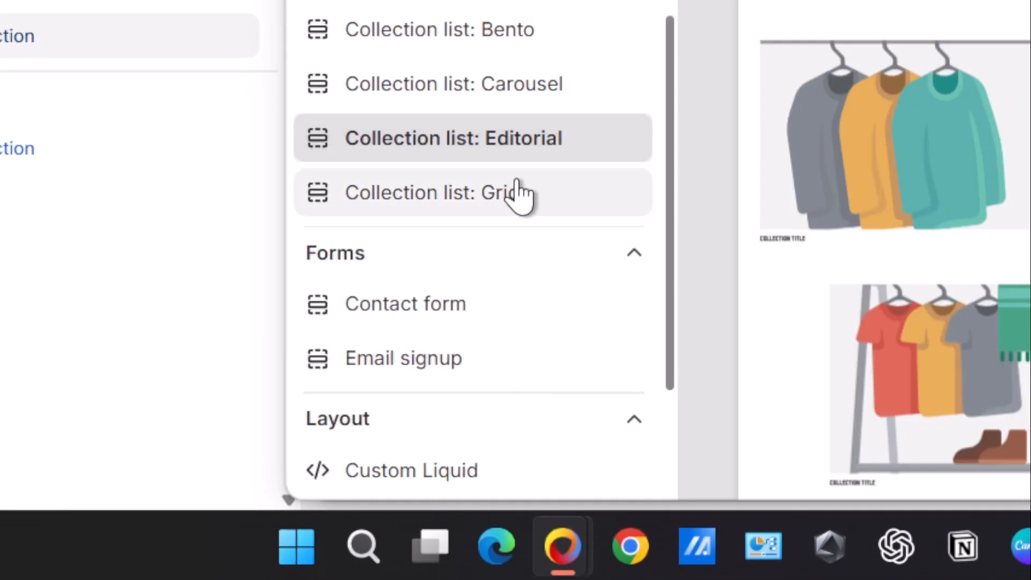
click(517, 198)
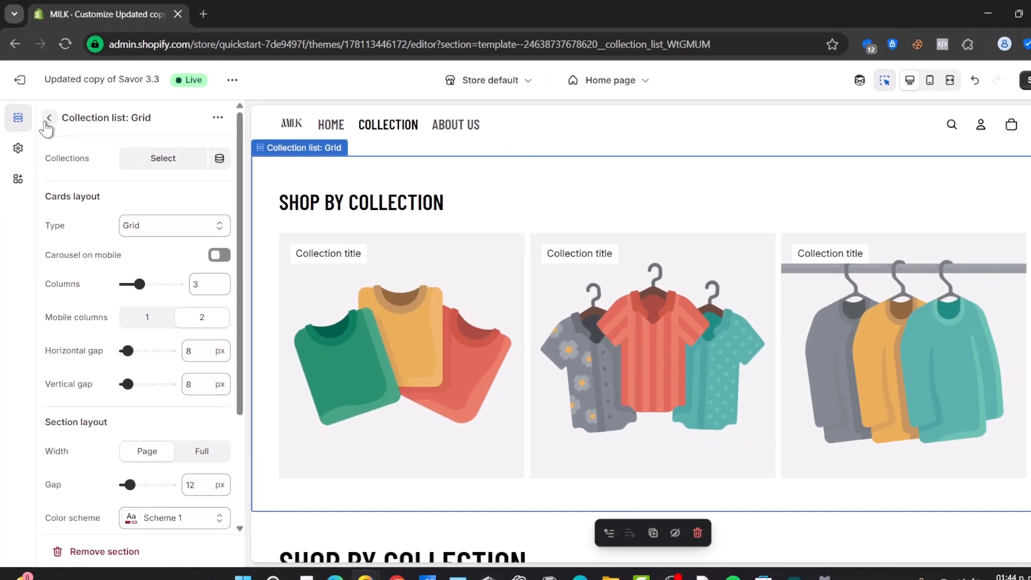
click(47, 115)
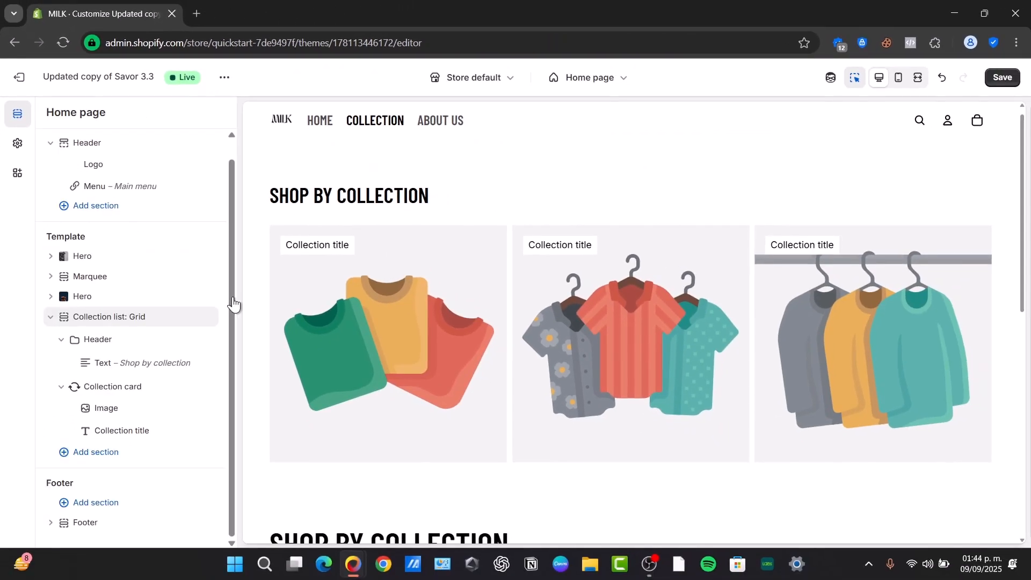
Try to move the Collection list: Grid section down toward the footer, and collapse its blocks in the section list.
drag(64, 319, 73, 374)
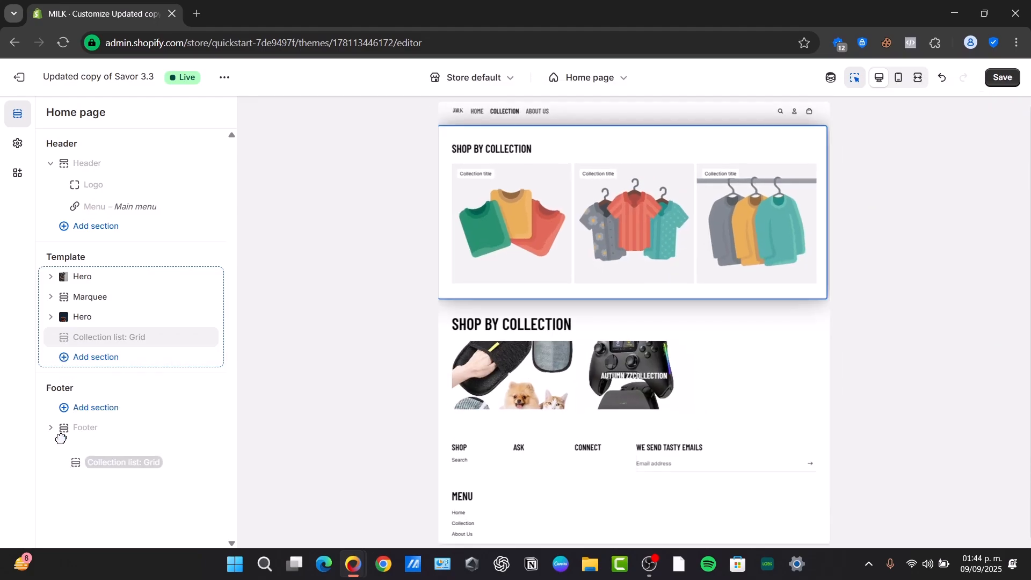
drag(59, 358, 61, 357)
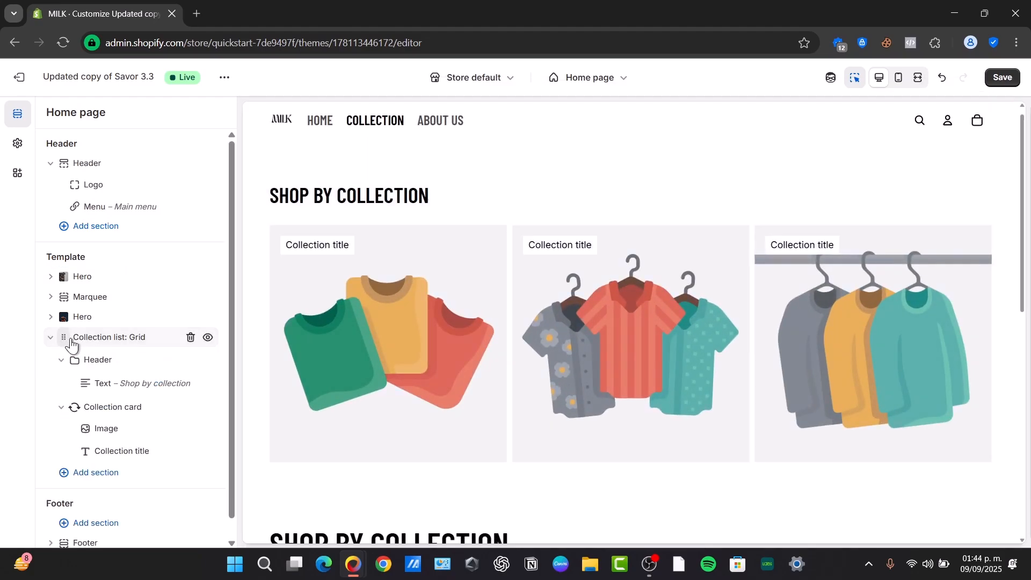
click(50, 337)
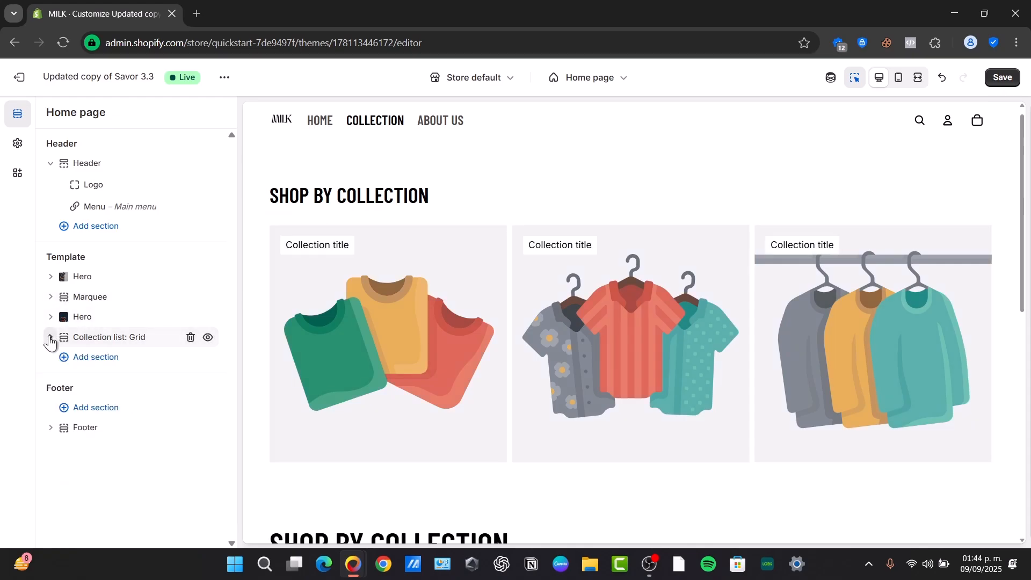
Examine the settings of the grid's collection card, including its text placement options, and of the collection title and header.
click(351, 296)
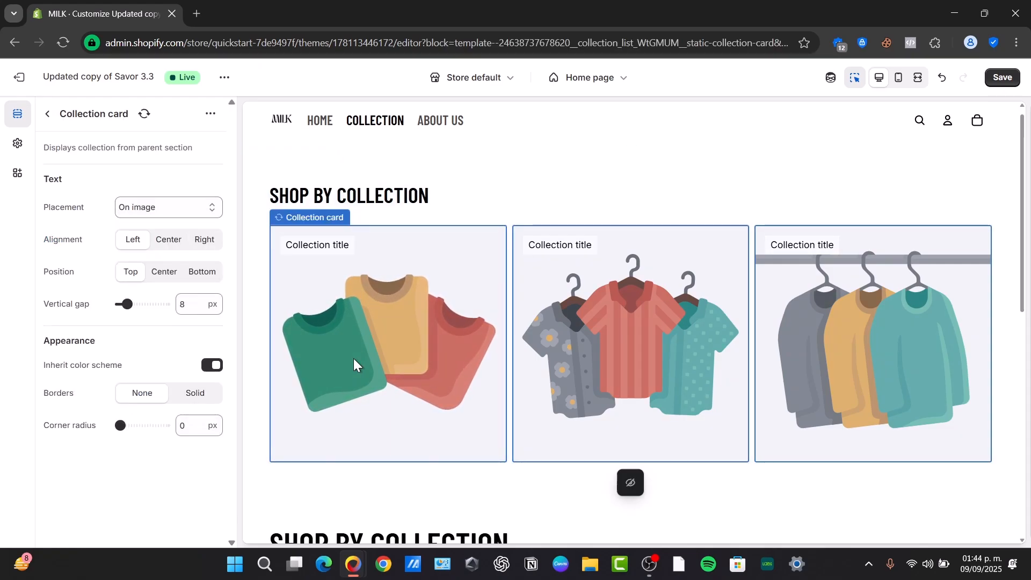
click(184, 209)
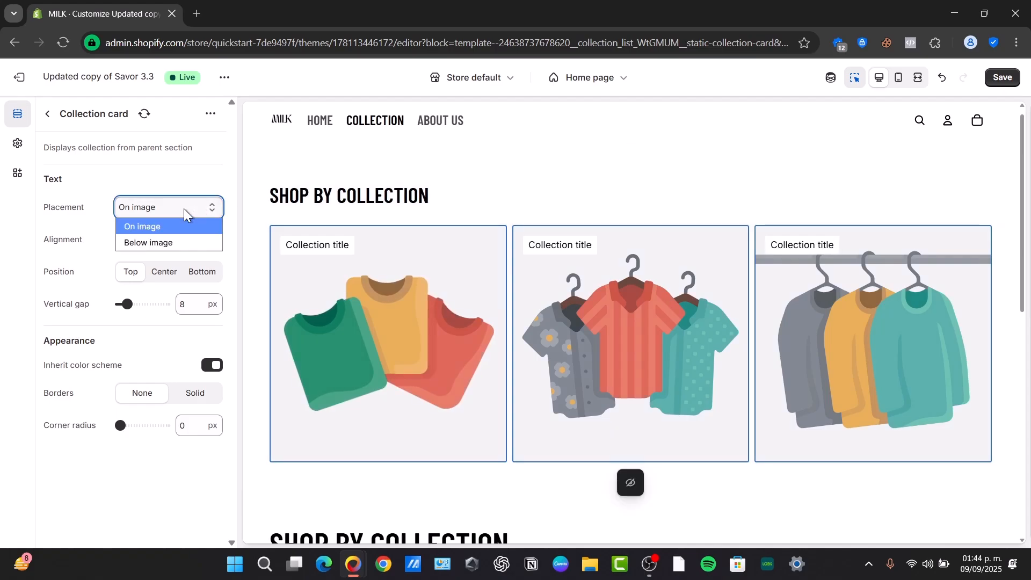
click(186, 230)
click(330, 244)
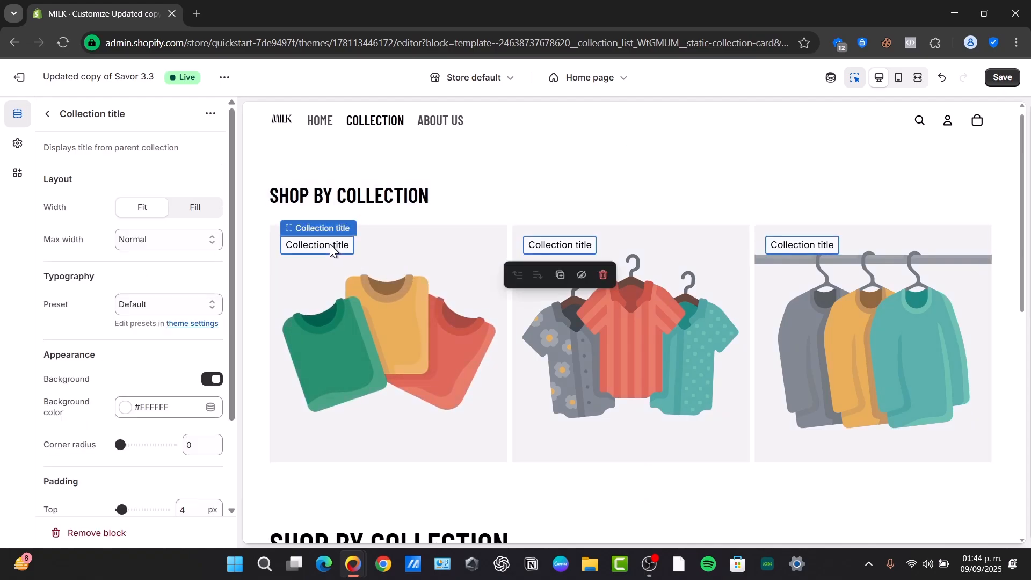
click(416, 369)
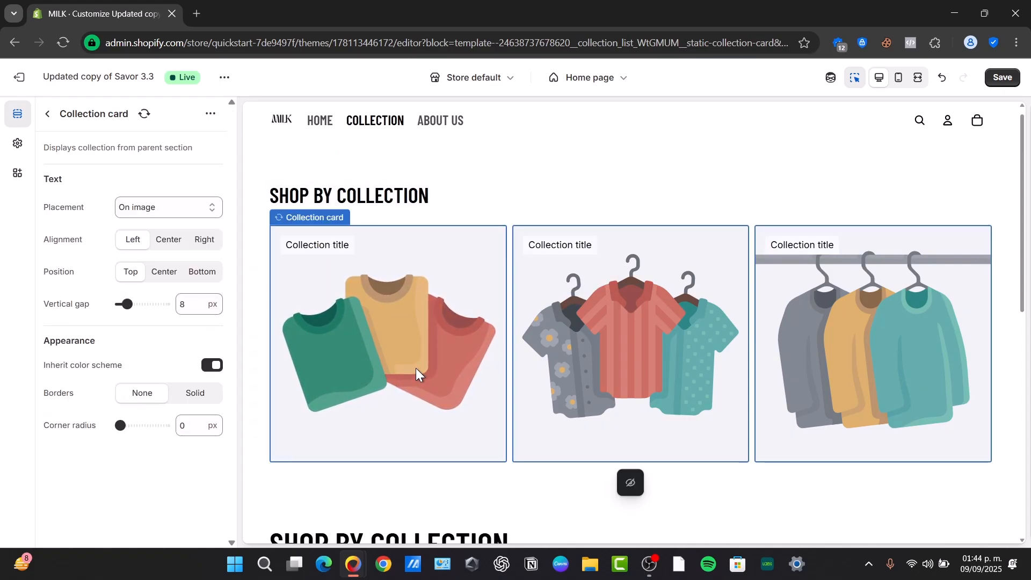
click(505, 209)
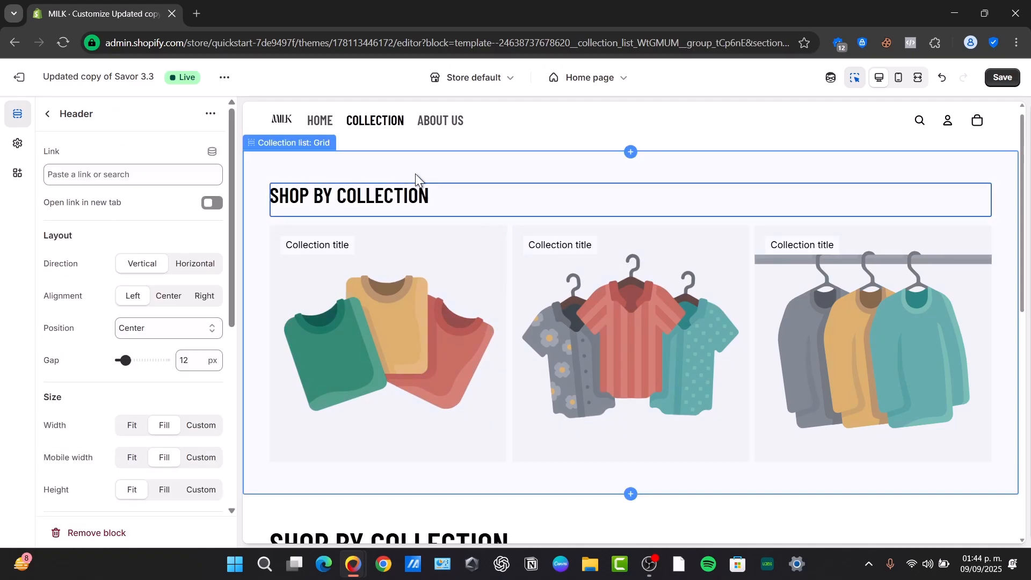
Assign the All collection to the Collection list: Grid section and save the theme changes.
click(345, 177)
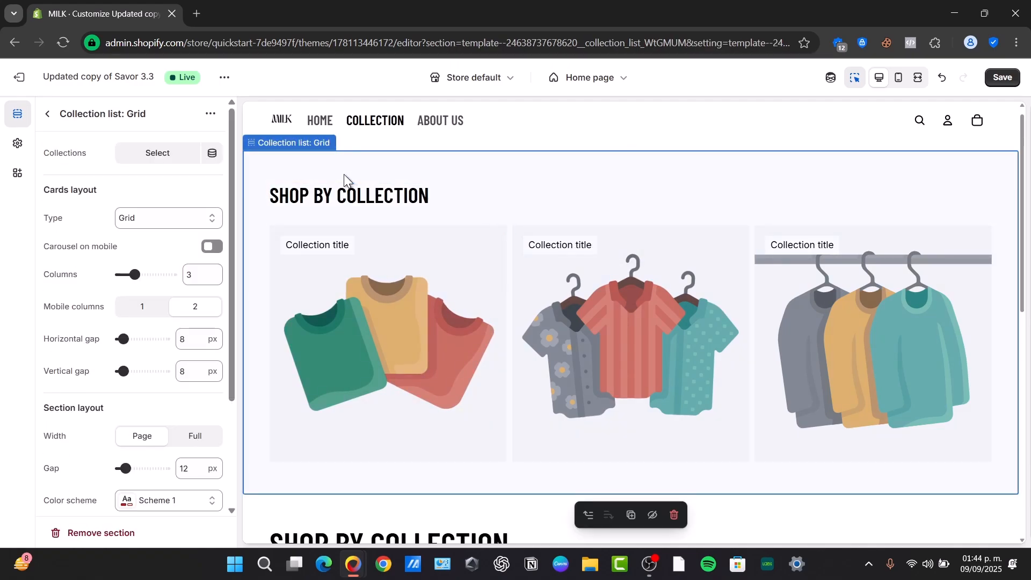
click(170, 165)
click(48, 206)
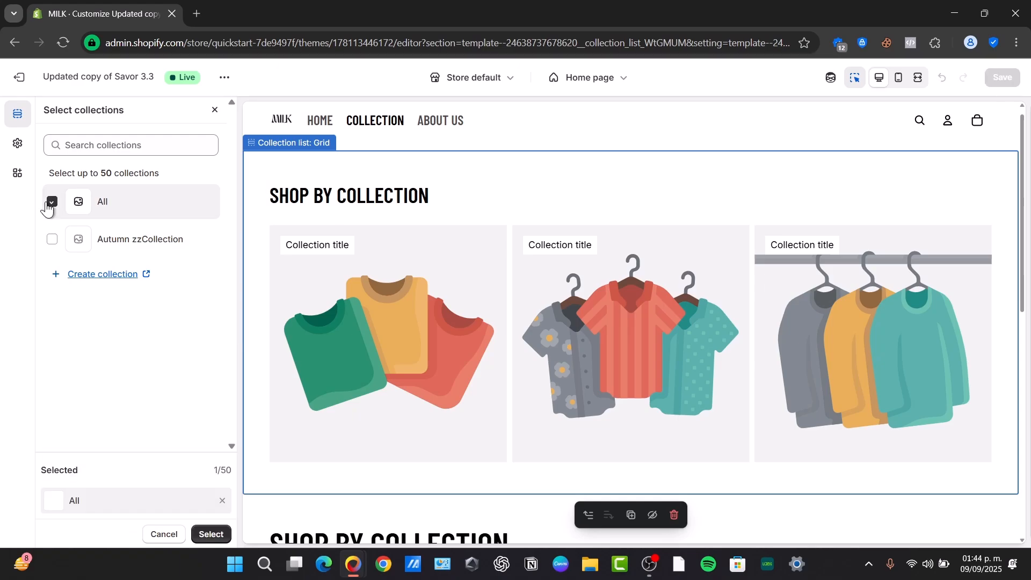
click(217, 533)
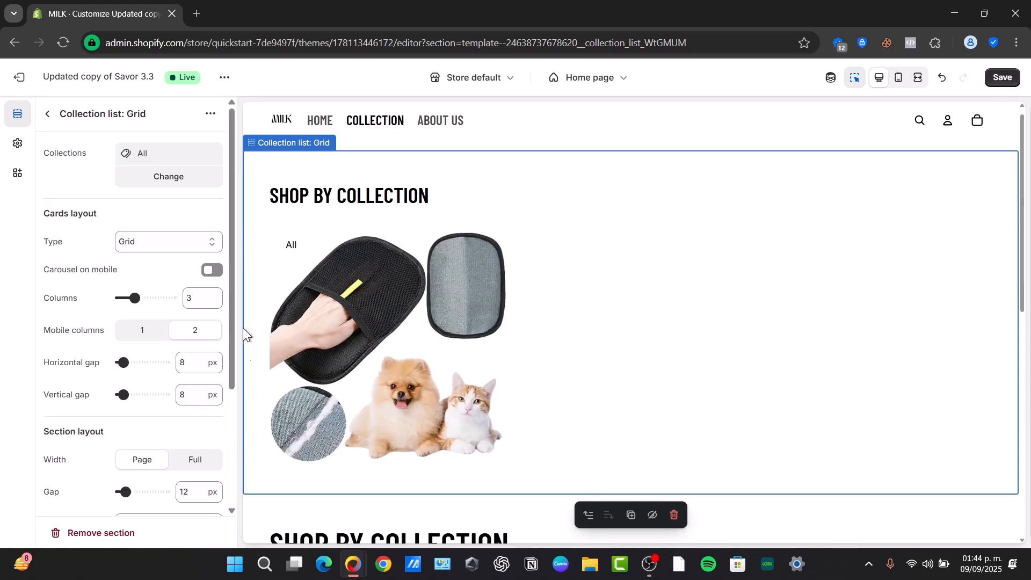
scroll(429, 307, down, 8)
scroll(675, 266, up, 2)
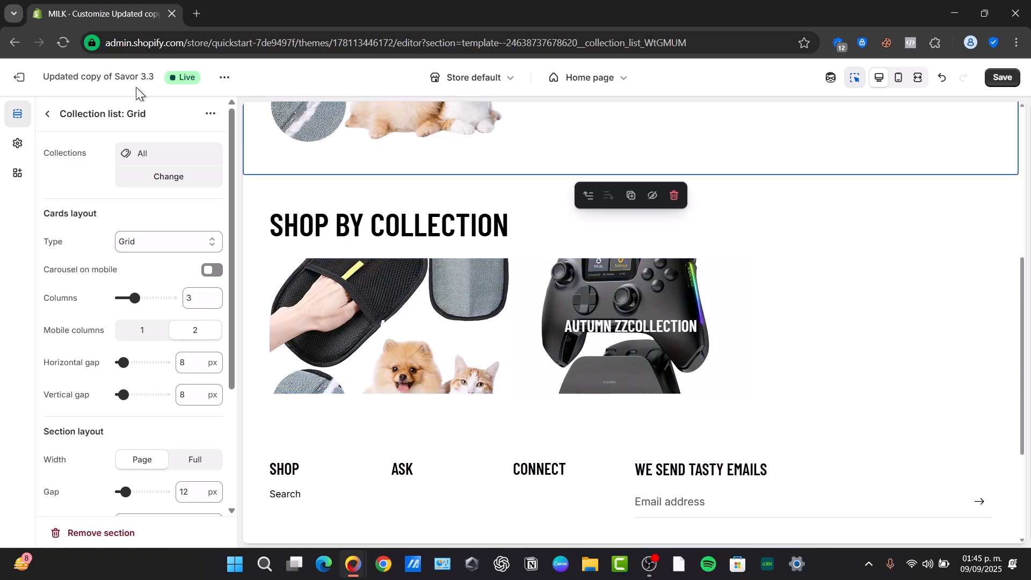
click(47, 117)
click(1001, 79)
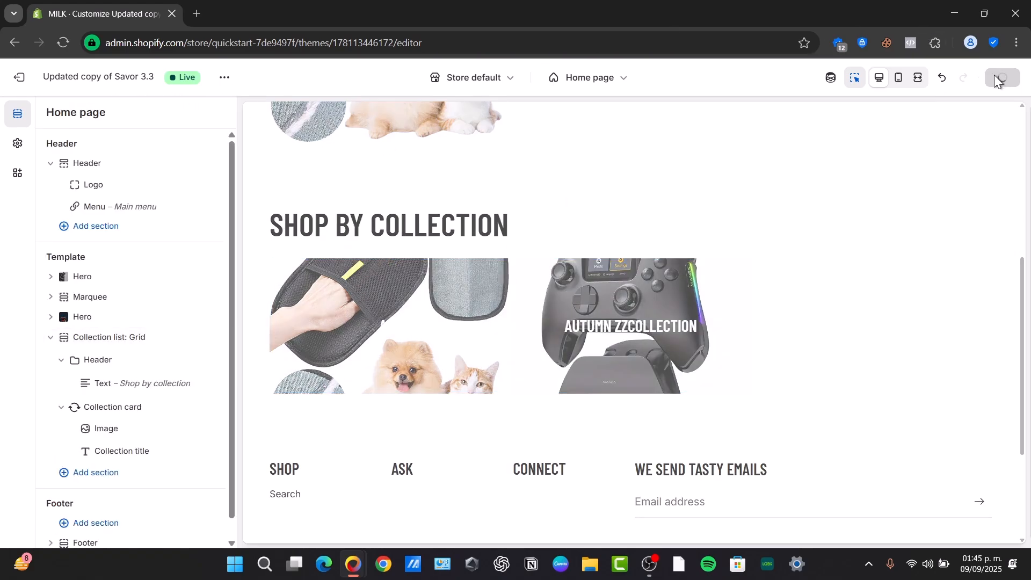
View the live storefront, open the All collection through the Collection page, and examine the order of its products.
click(224, 78)
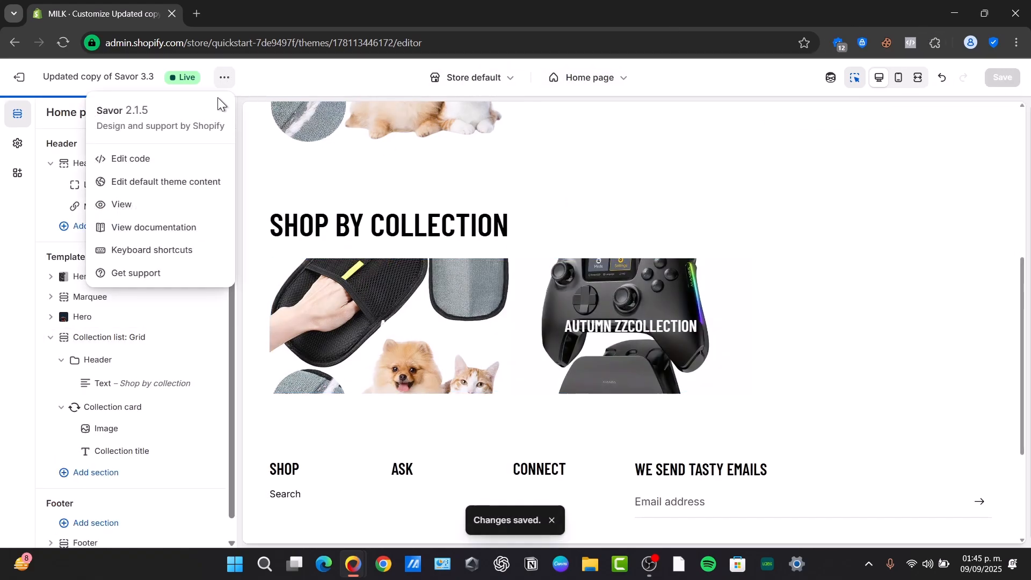
click(149, 200)
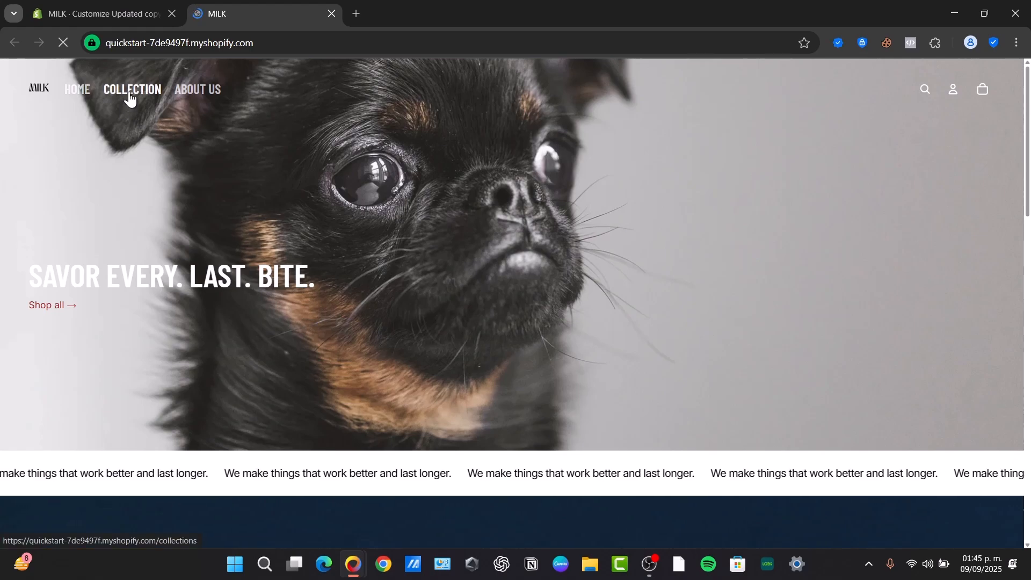
click(131, 95)
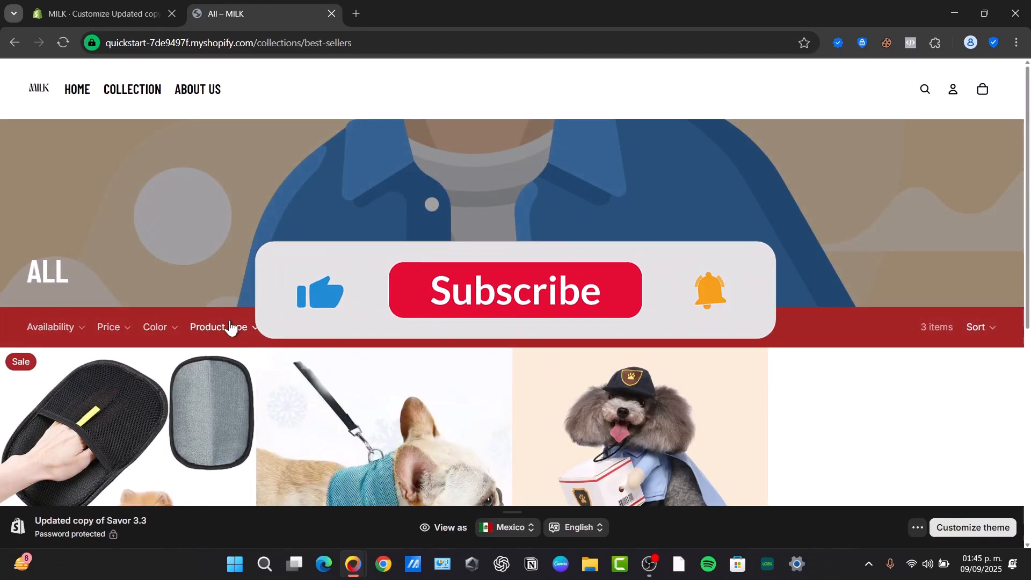
scroll(161, 320, down, 3)
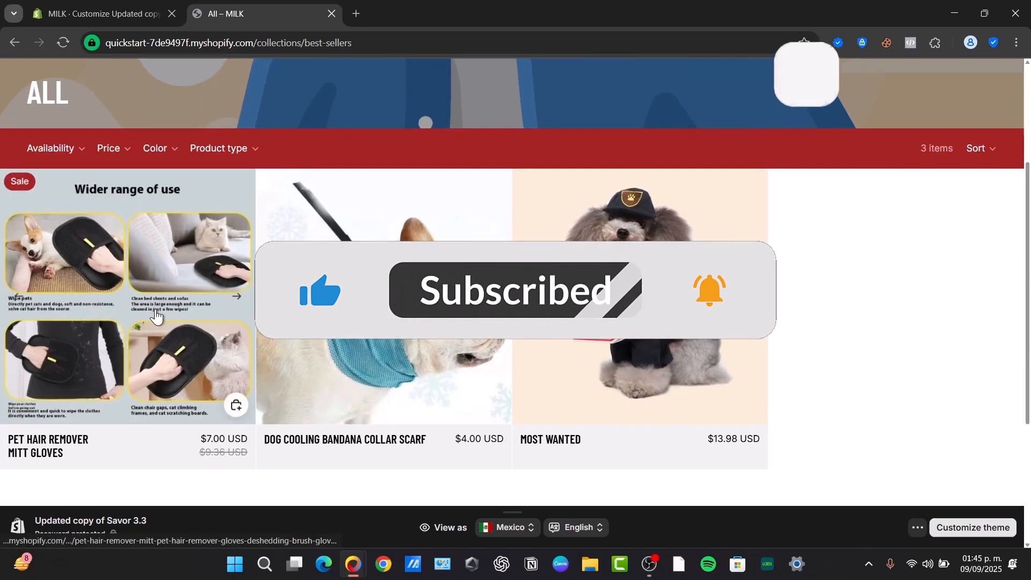
scroll(592, 308, up, 3)
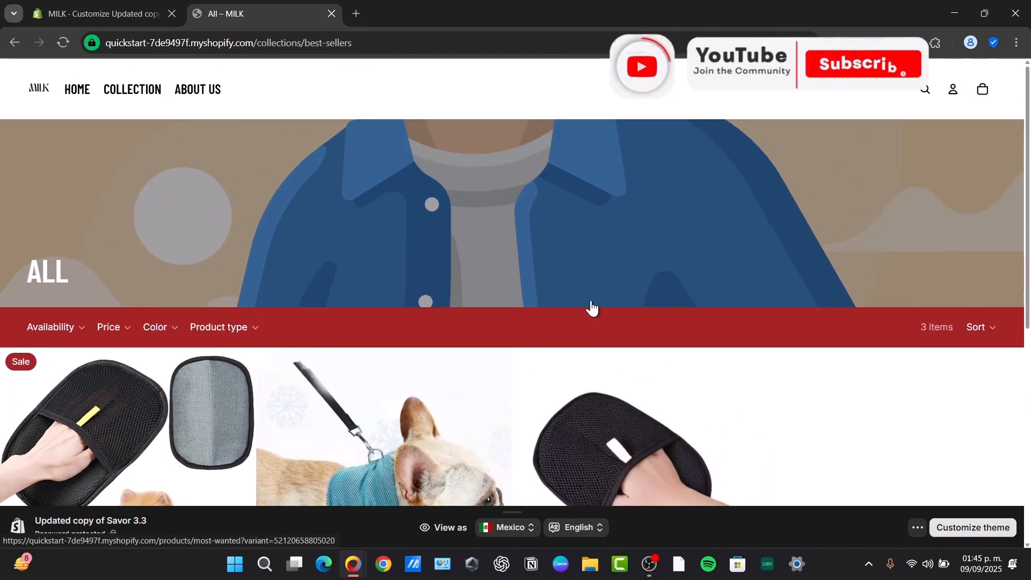
scroll(592, 307, down, 7)
scroll(622, 438, up, 6)
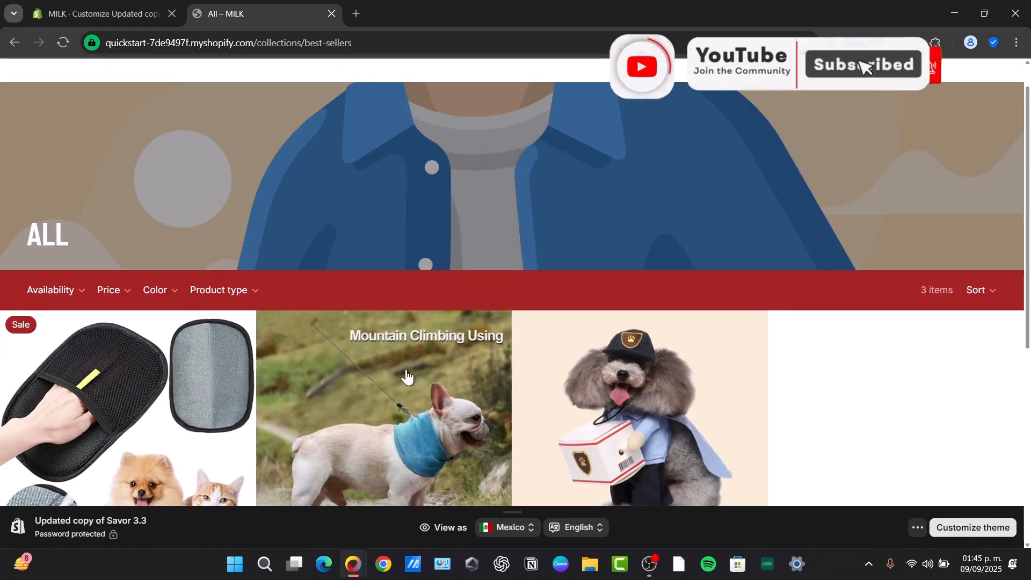